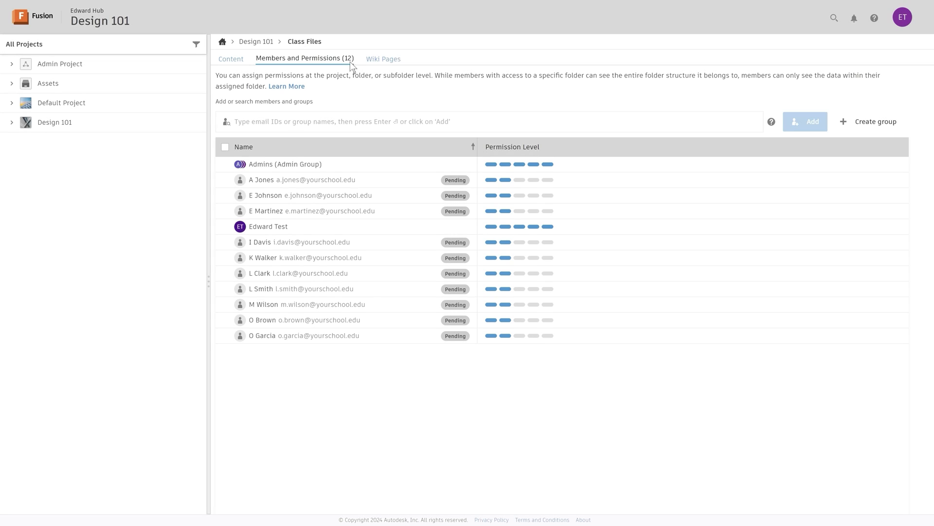
Confirm the first student's directly applied role on Class Files is Reader
left_click(560, 191)
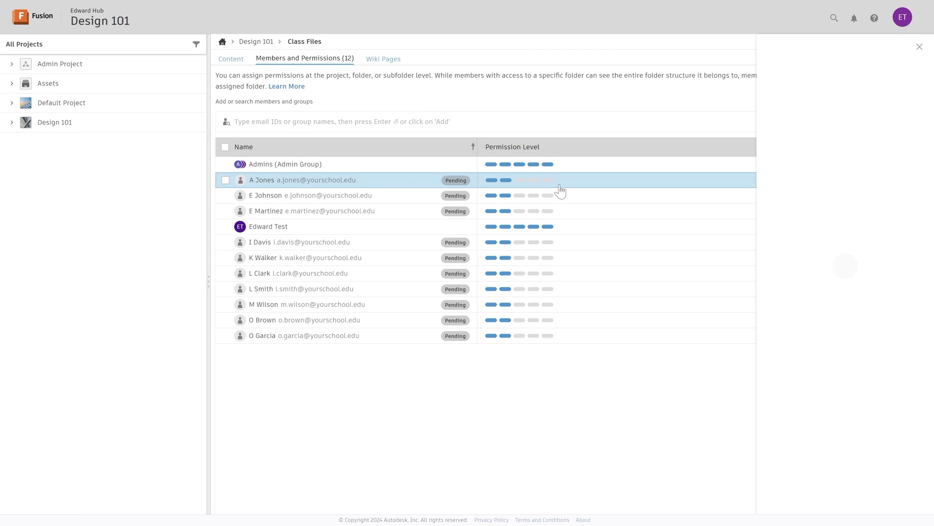
left_click(848, 168)
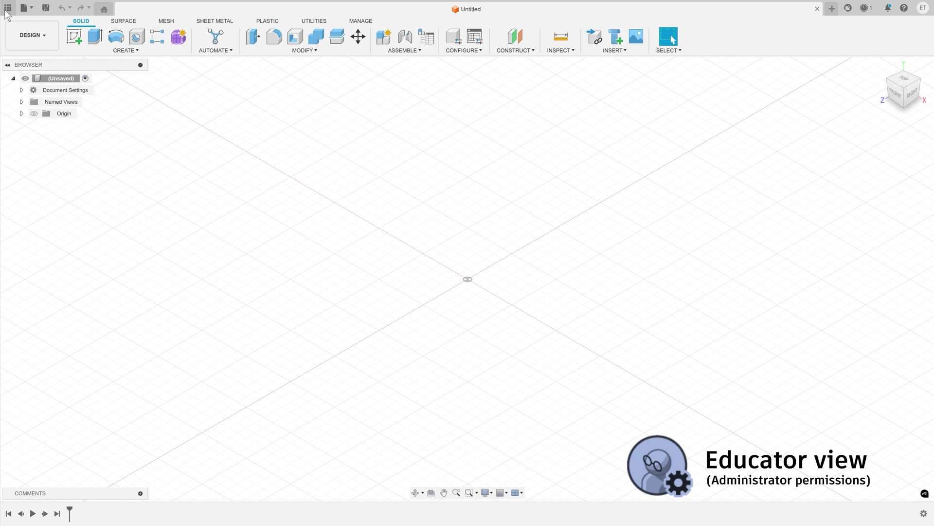
Upload the Injection Moulded Case v7 F3D file to Design 101 > Class Files, then open and orbit it
left_click(7, 10)
left_click(88, 179)
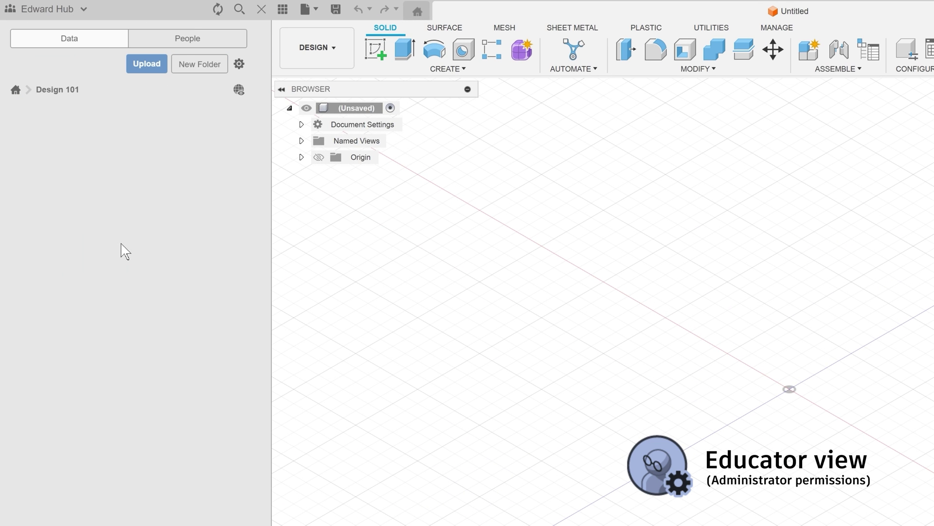
left_click(154, 150)
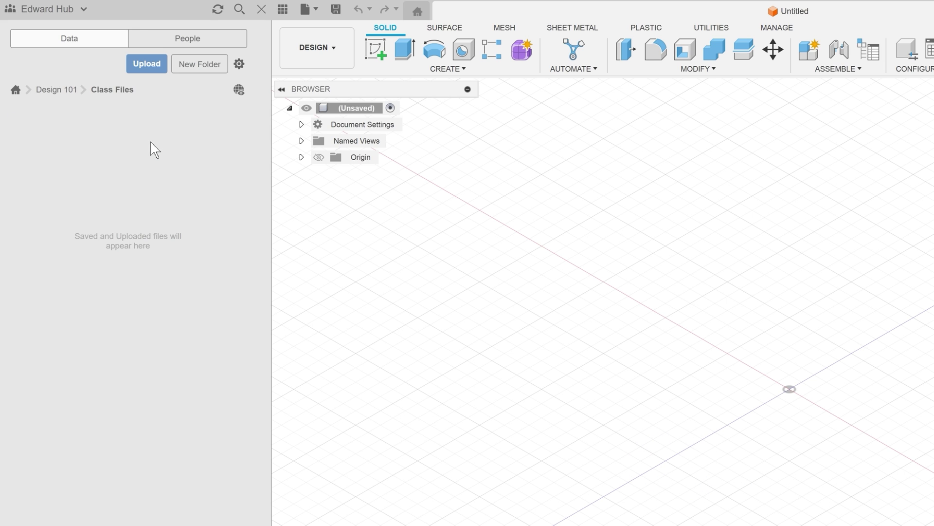
left_click(147, 64)
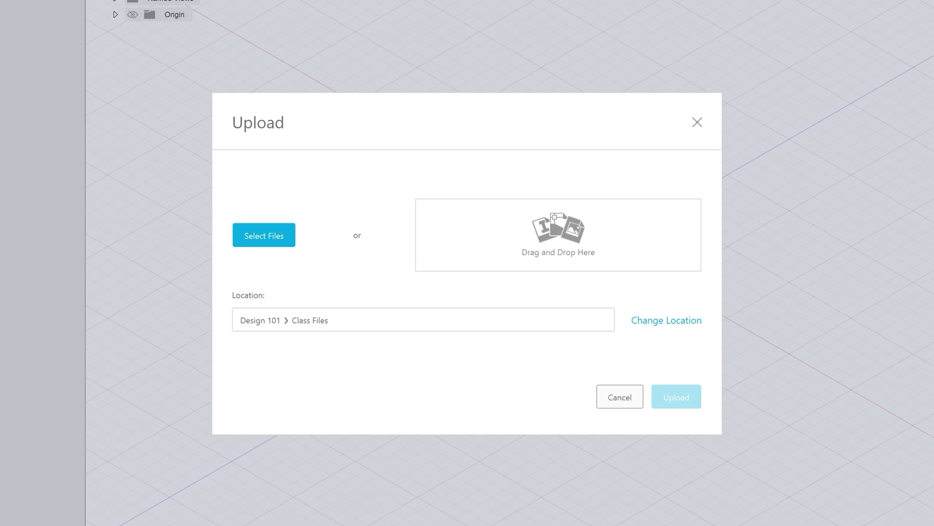
left_click_drag(462, 274, 534, 234)
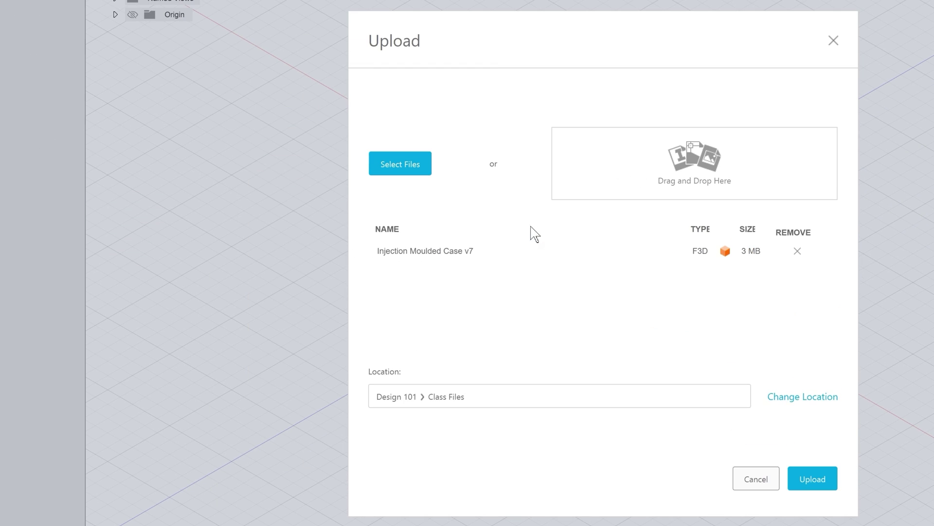
left_click(810, 478)
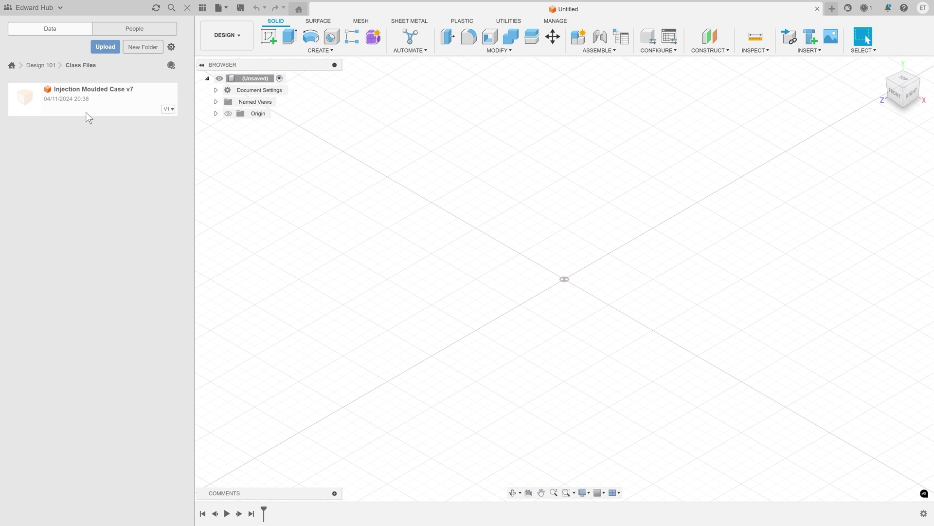
double_click(88, 116)
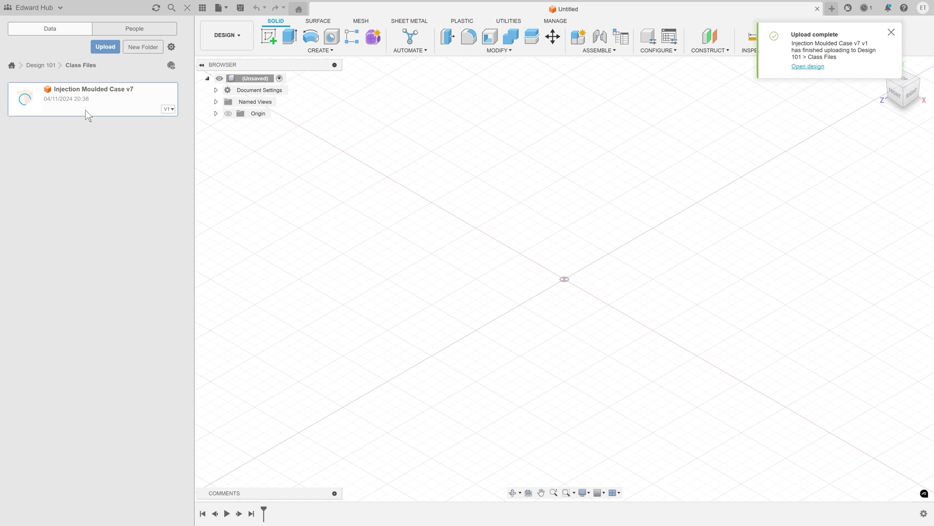
middle_click_drag(483, 255, 558, 253, "shift")
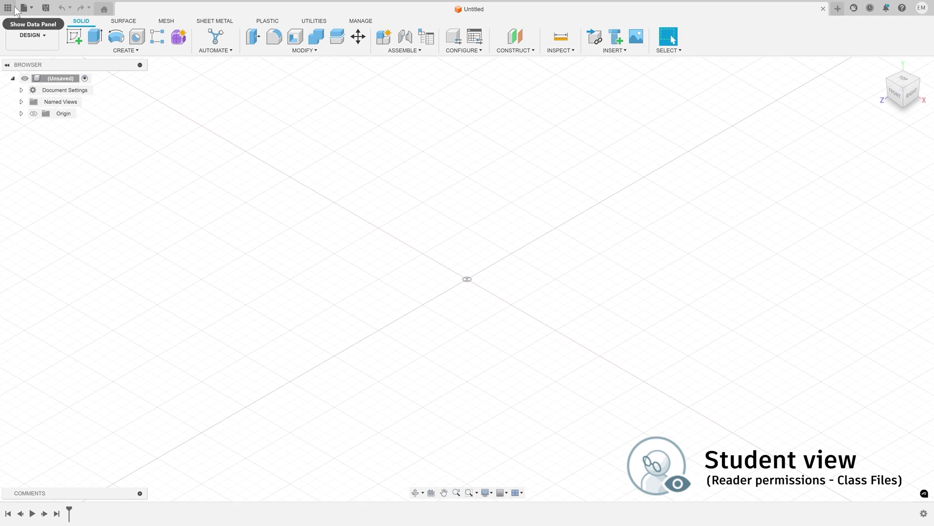
As the student, open Injection Moulded Case v7 read-only from Design 101 > Class Files
left_click(13, 8)
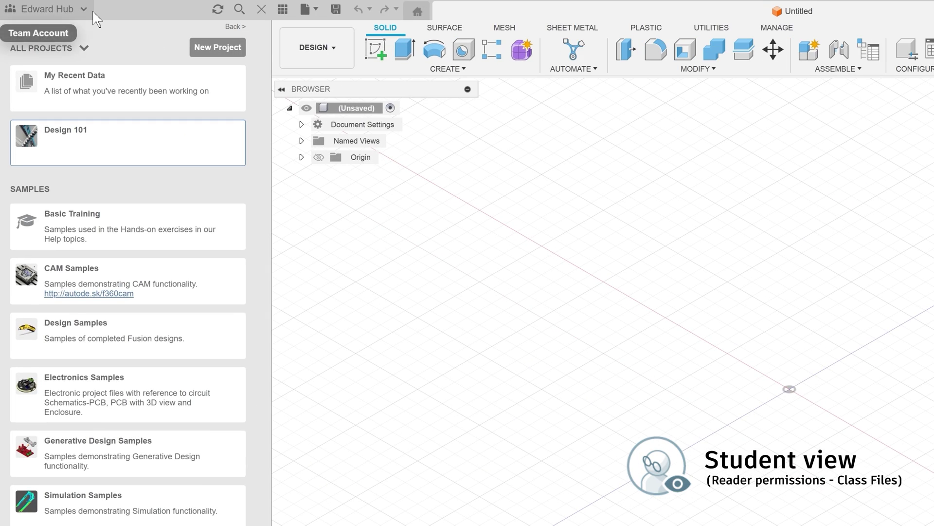
left_click(93, 13)
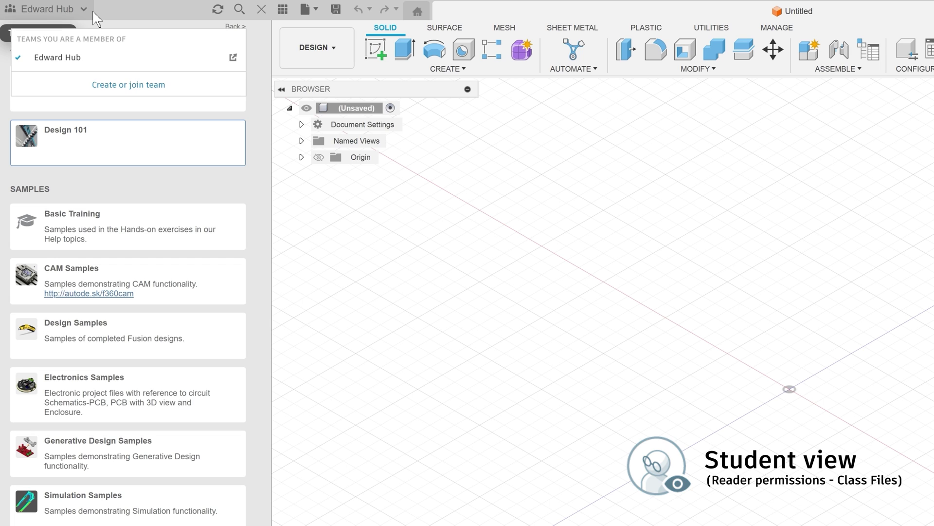
left_click(93, 13)
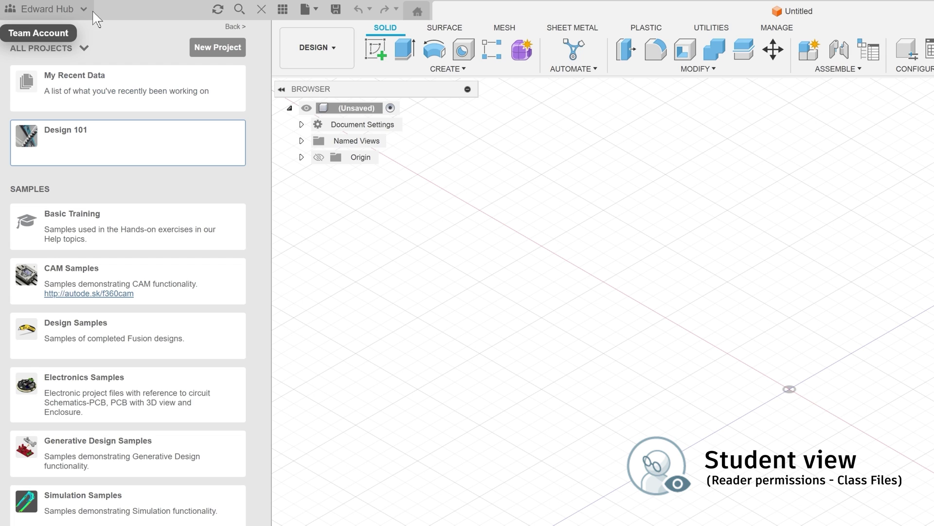
left_click(151, 148)
left_click(152, 148)
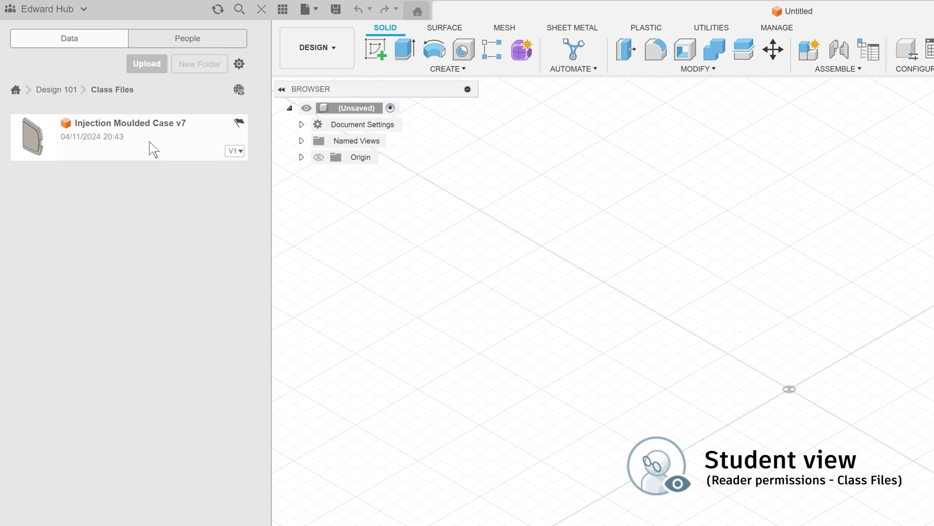
double_click(187, 143)
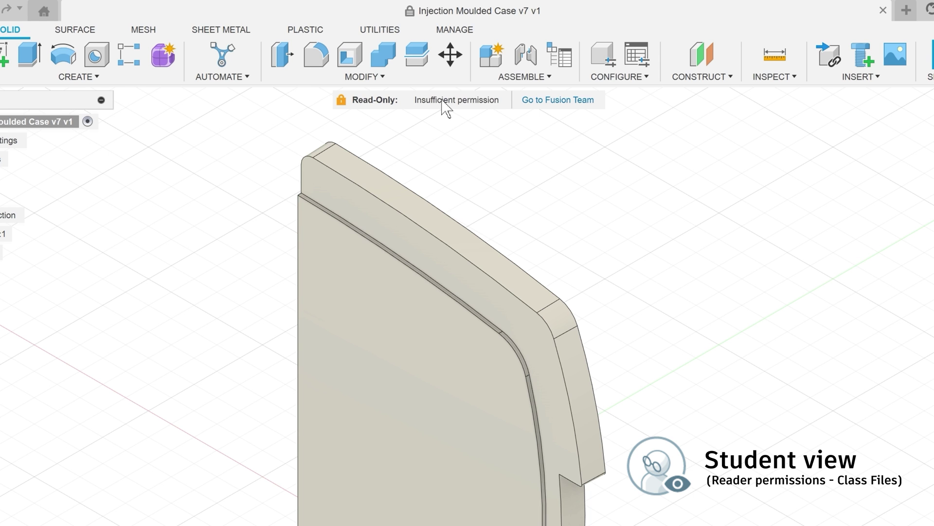
left_click(38, 9)
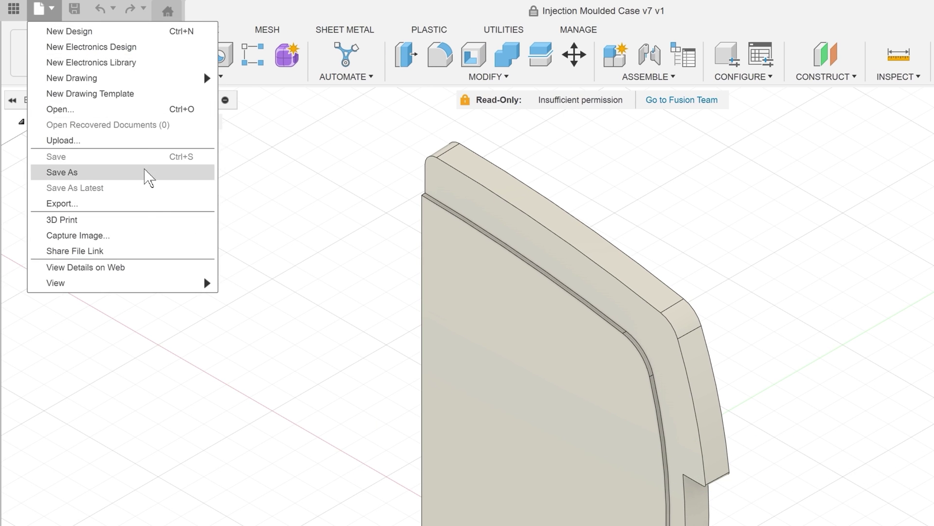
Save a copy of the design into a student's folder under Design 101 > Students
left_click(149, 177)
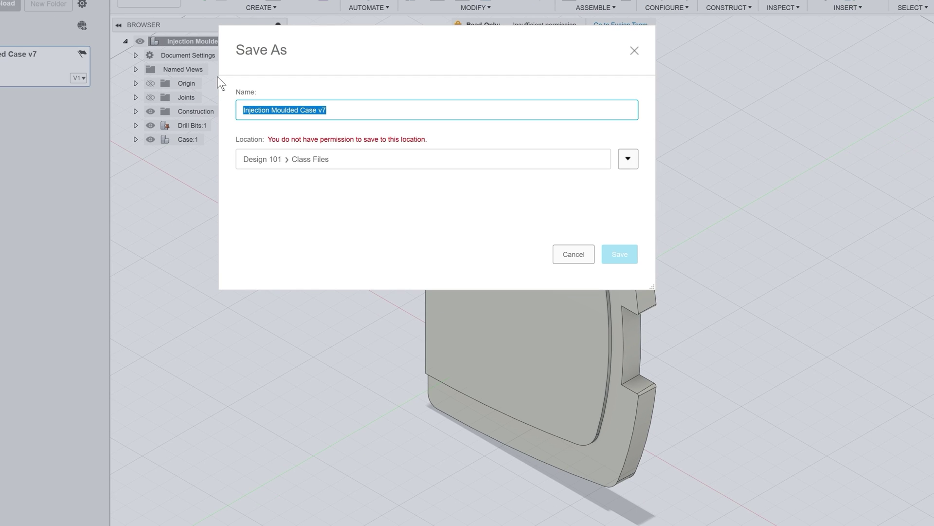
left_click(627, 158)
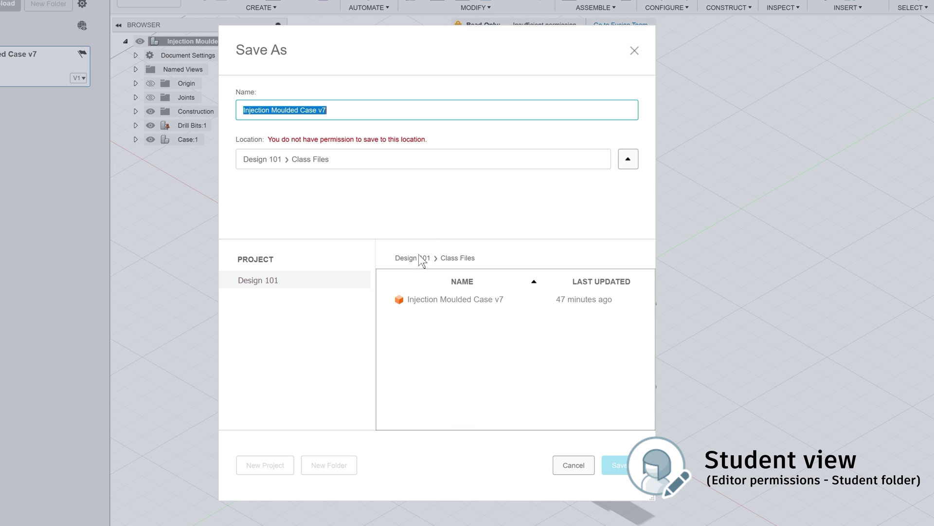
left_click(420, 258)
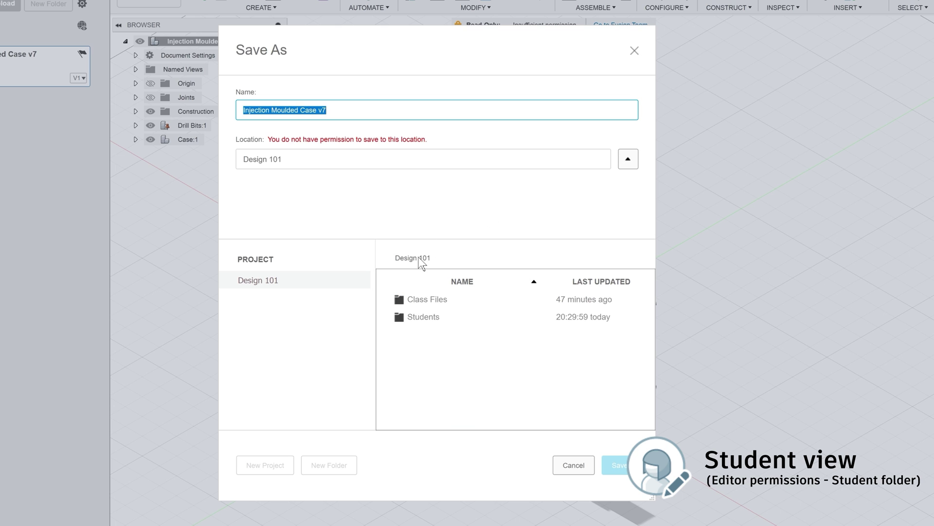
double_click(430, 317)
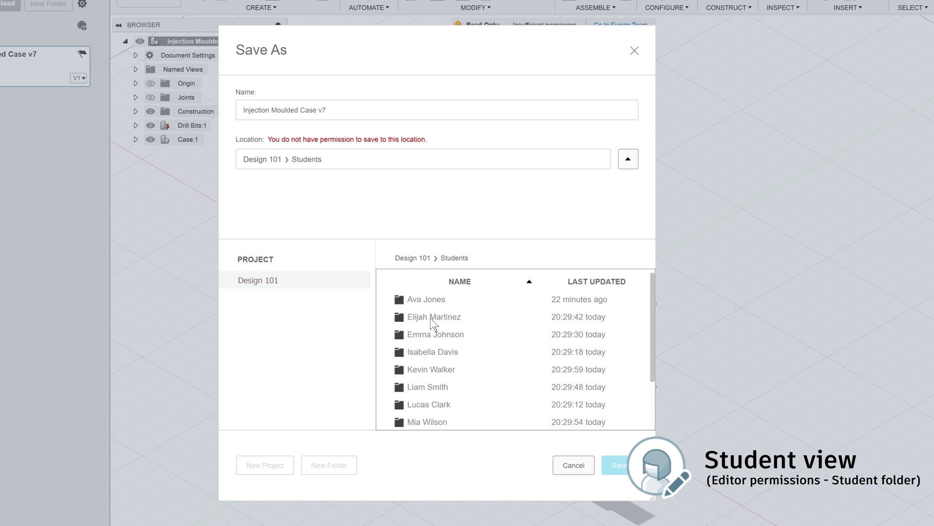
double_click(456, 299)
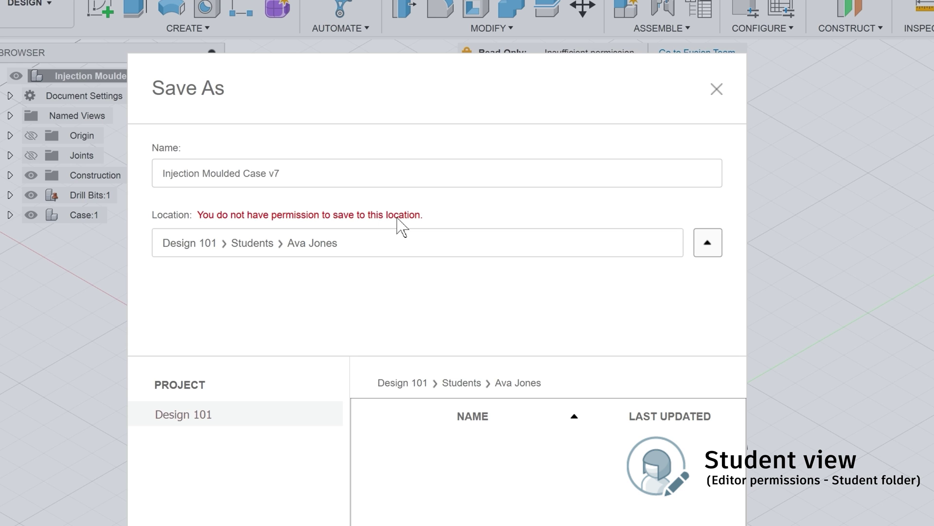
left_click(461, 383)
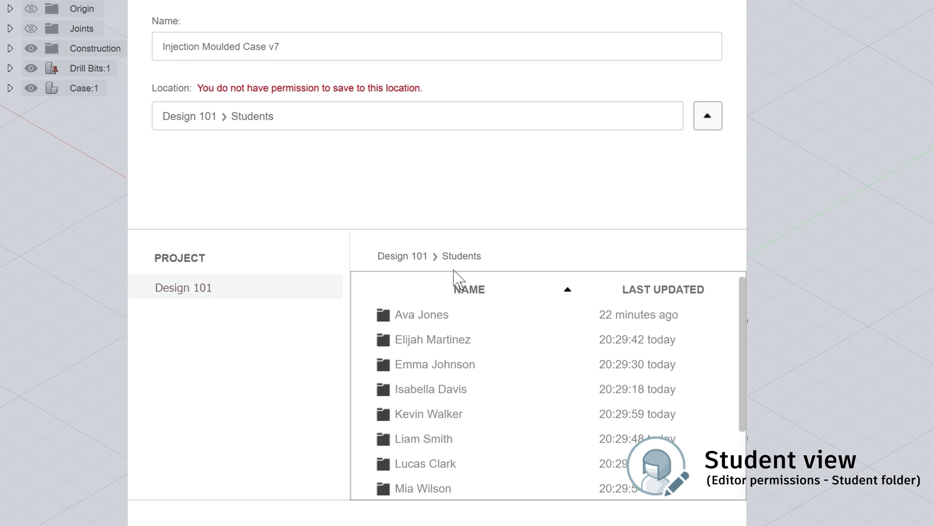
double_click(467, 341)
left_click(701, 457)
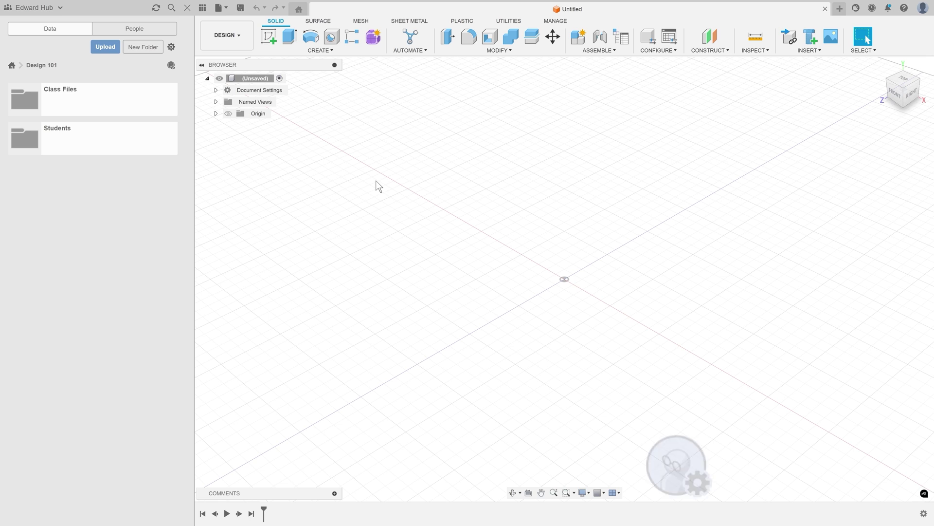
Open version 3 of the student's case copy and swing the lid open to show the drill bits
left_click(133, 145)
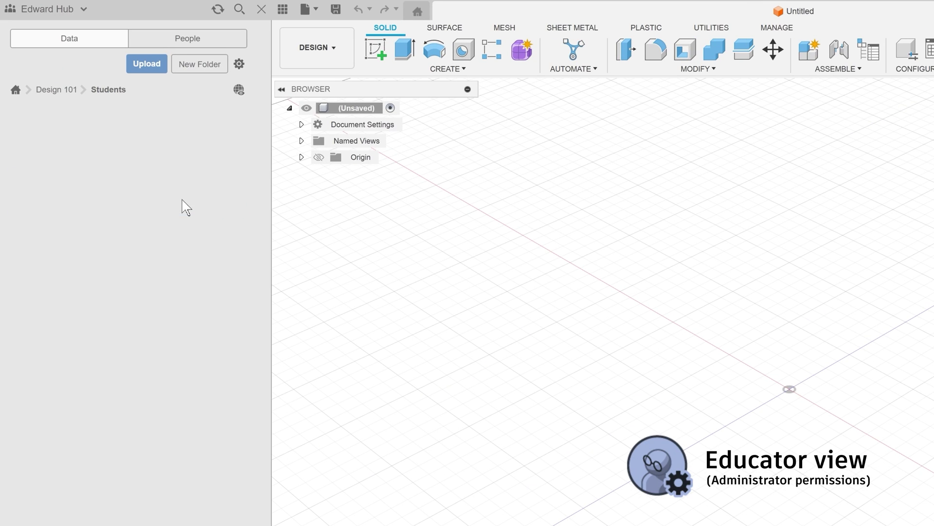
left_click(208, 196)
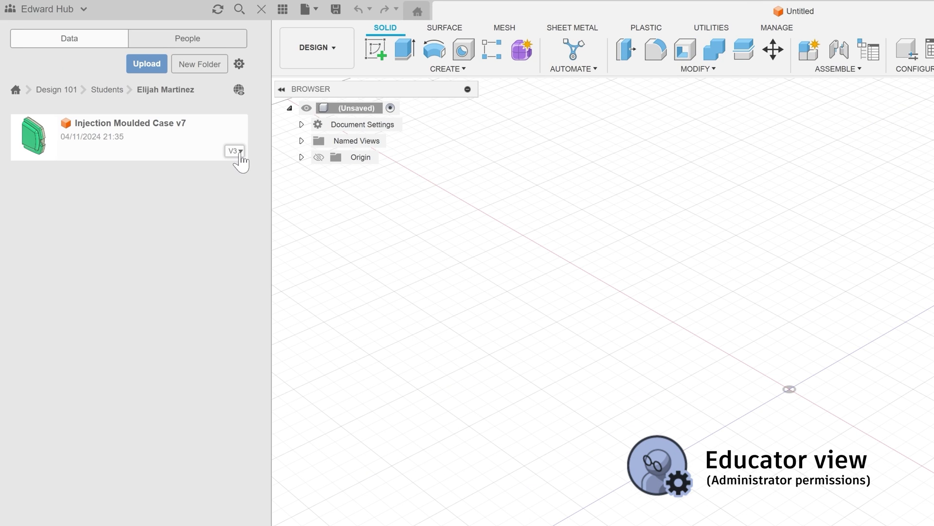
left_click(240, 153)
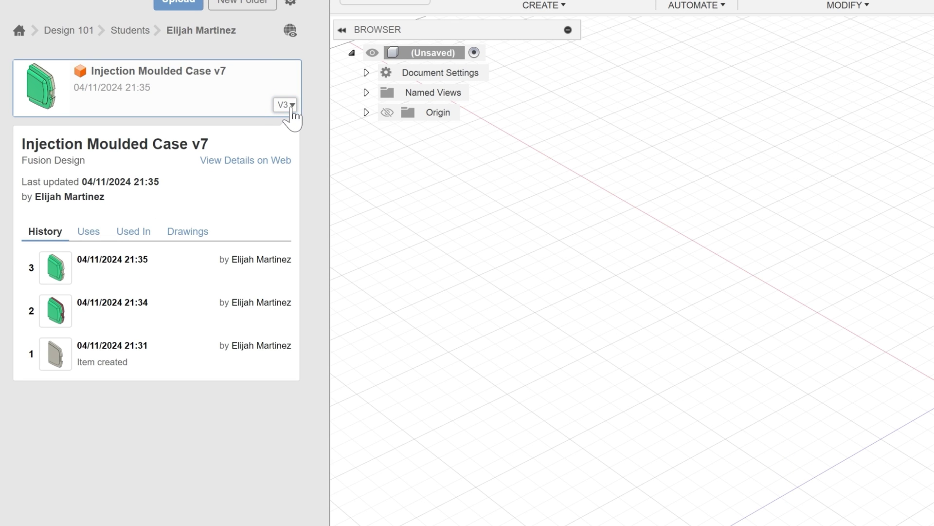
double_click(281, 95)
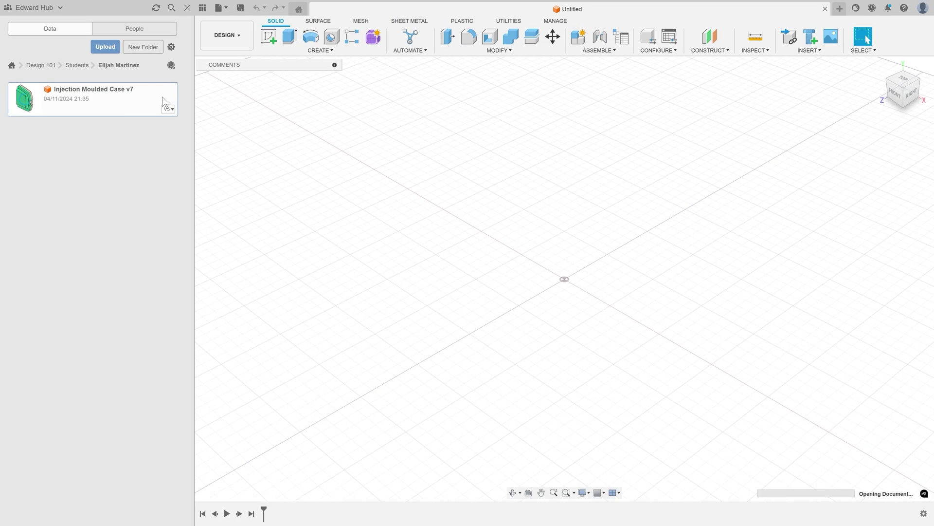
middle_click_drag(494, 339, 828, 319, "shift")
left_click_drag(632, 298, 248, 215)
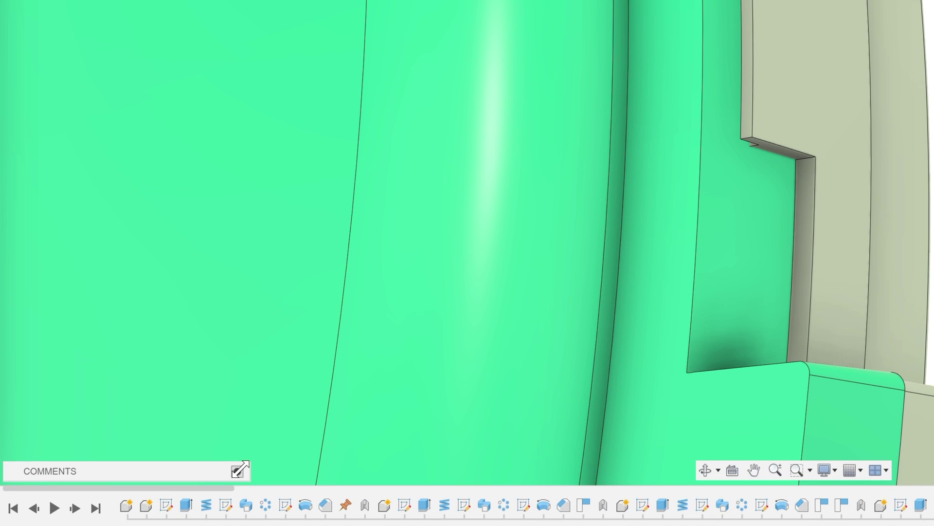
Post 'Is there a clip to hold it shut?' with a view snapshot, and pin a comment inside the case
left_click(159, 488)
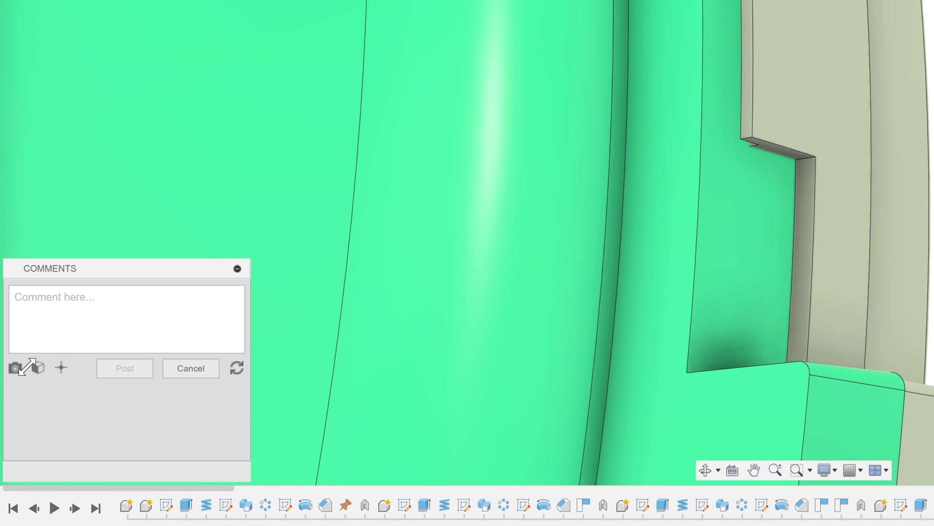
left_click(15, 368)
type("Is there a clip to hold i")
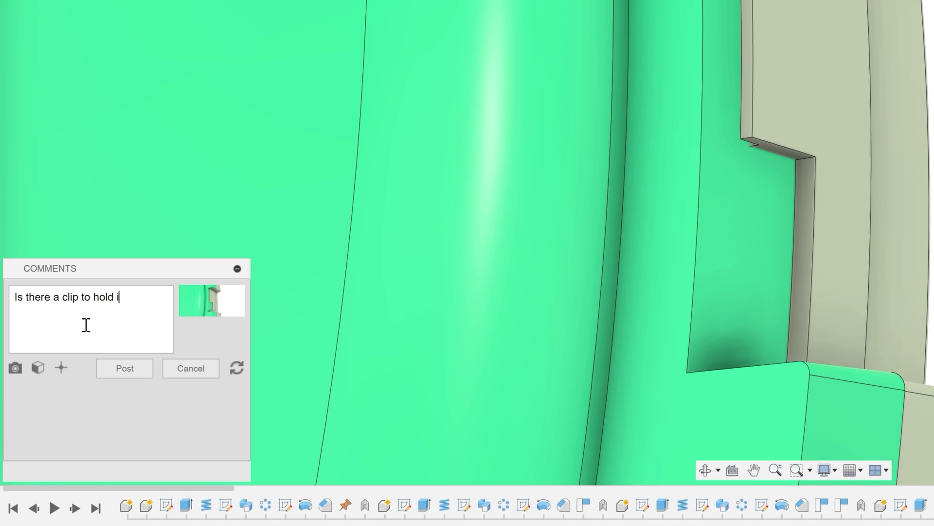
type("t shut?")
left_click(129, 368)
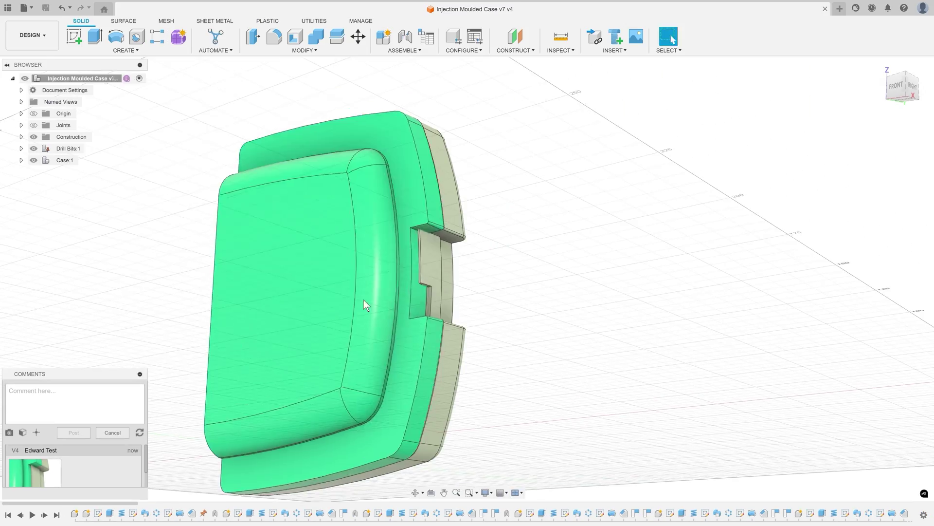
scroll(553, 153, "up", 10)
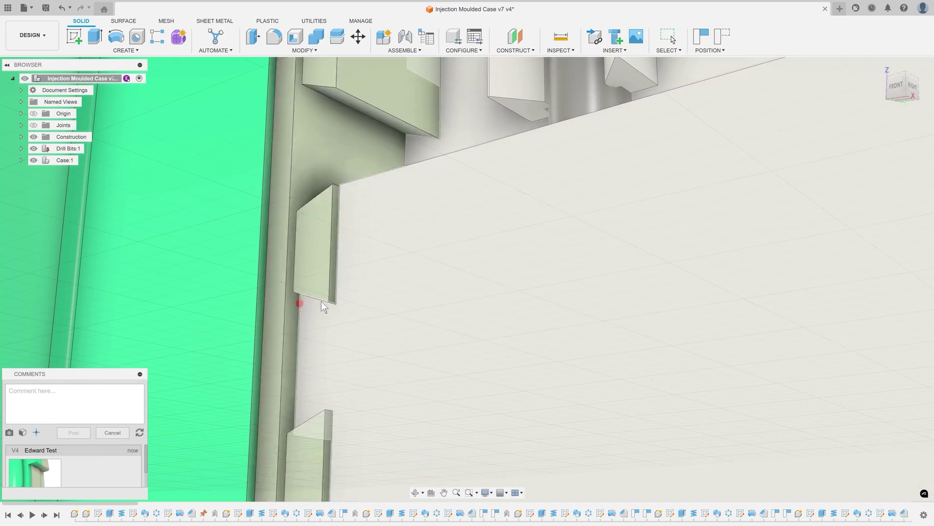
left_click(322, 301)
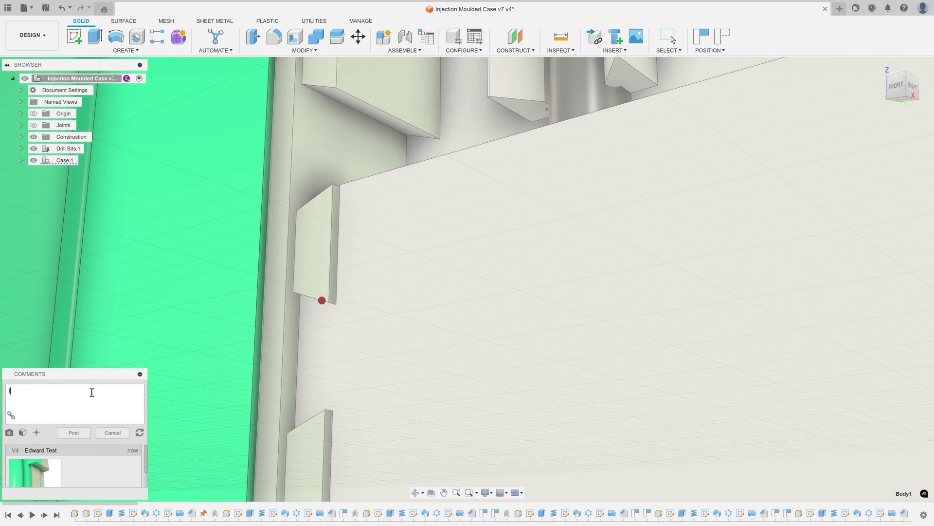
left_click(74, 432)
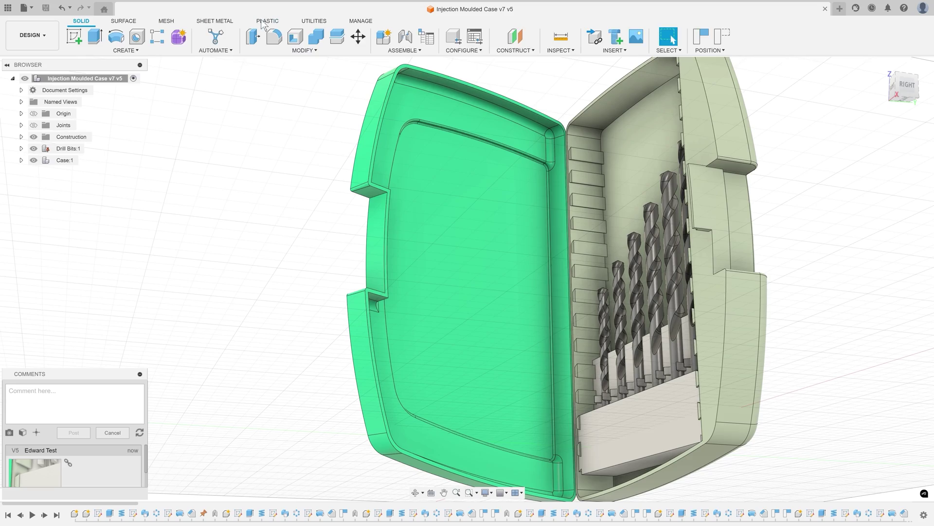
Run Plastic Design Advice on the lid and show Thickness results at Full Range
left_click(268, 20)
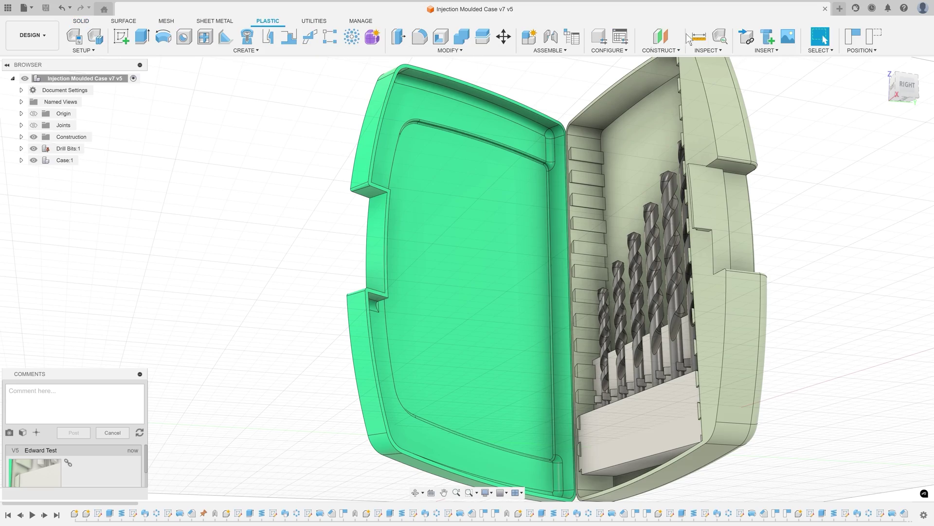
left_click(720, 36)
left_click(468, 273)
left_click(856, 202)
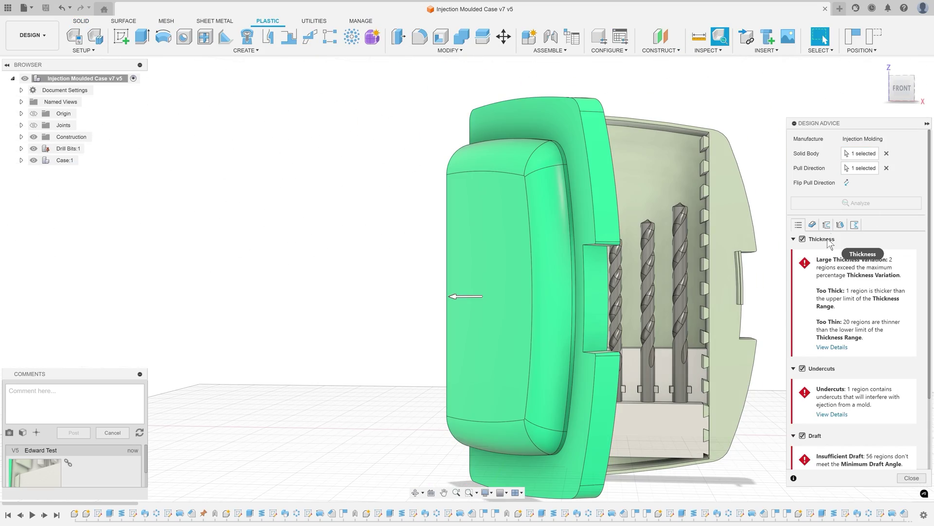
left_click(822, 243)
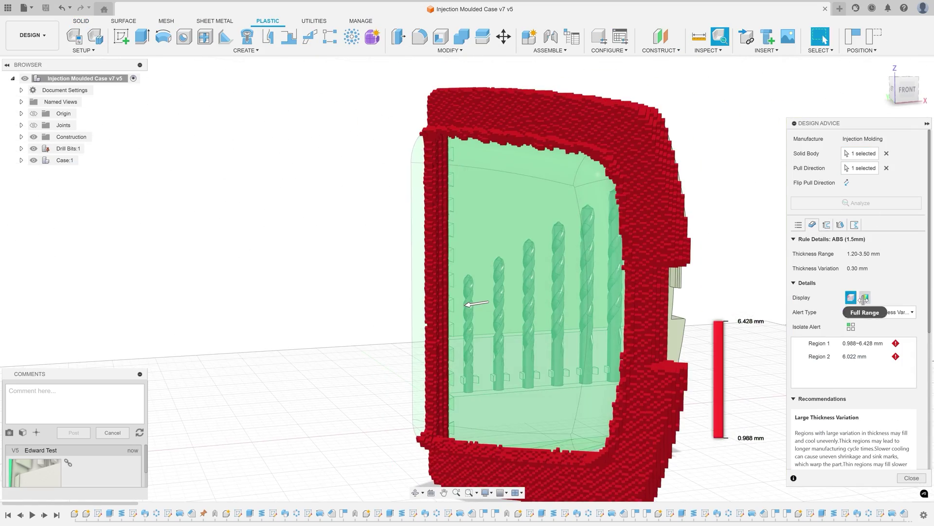
left_click(865, 298)
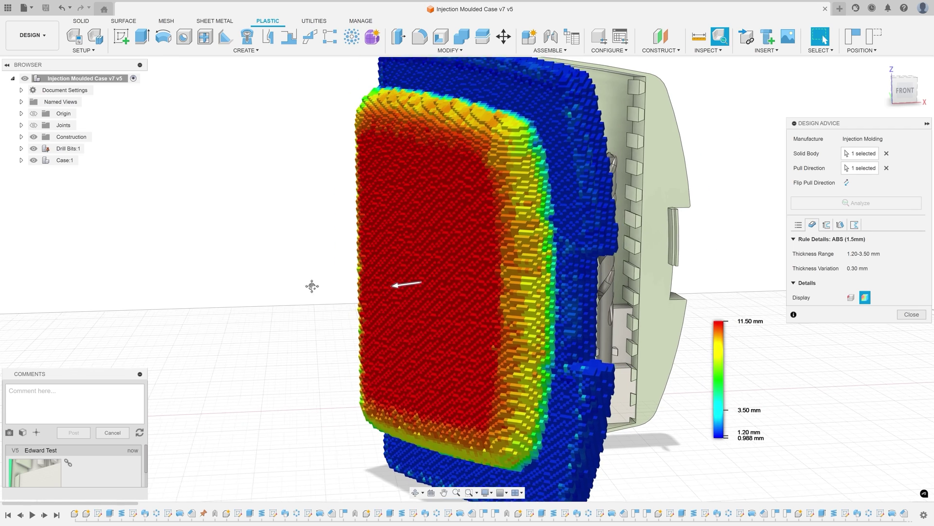
Post a comment asking the student to check wall thickness, with the thickness view attached
left_click(10, 433)
left_click(30, 404)
type("Please check the thickness of the red zone")
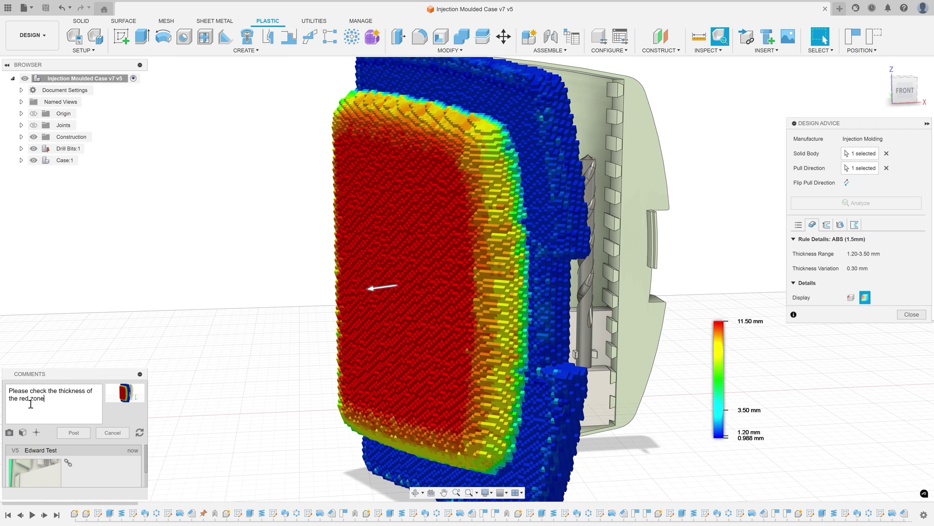
left_click(84, 433)
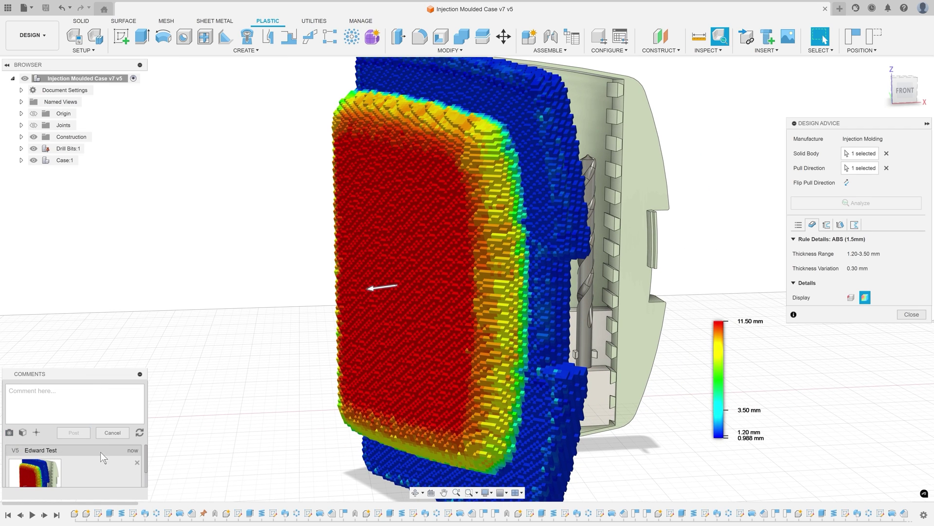
scroll(110, 461, "down", 3)
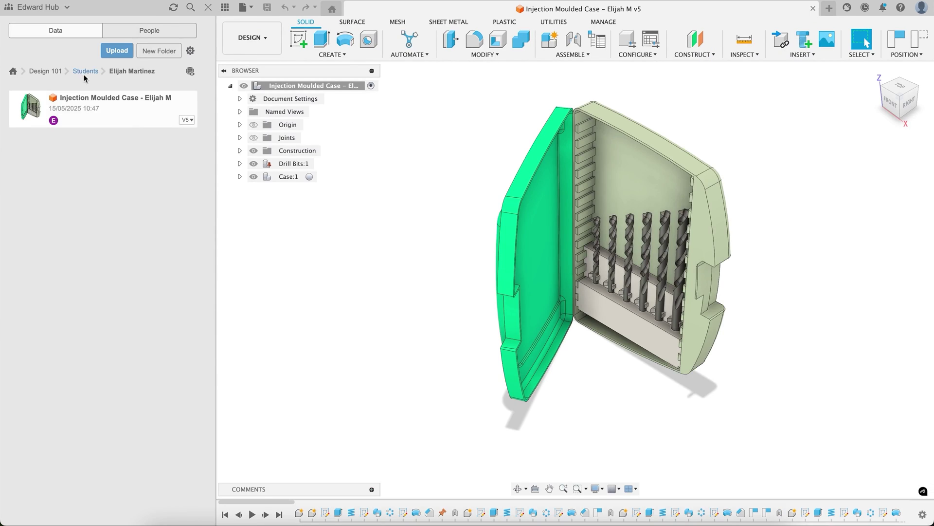
Open the next student's case design and show its Quality prediction finish results
left_click(86, 71)
left_click(58, 195)
double_click(106, 123)
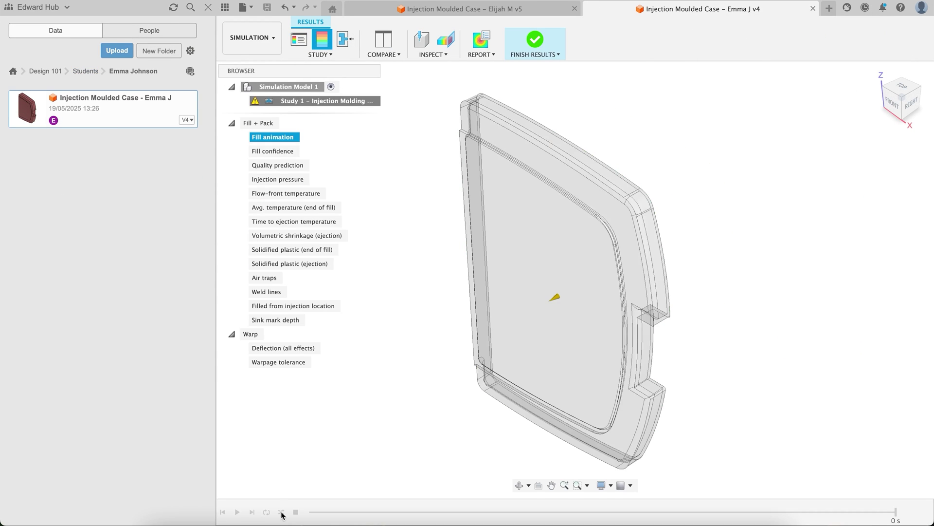
left_click(277, 165)
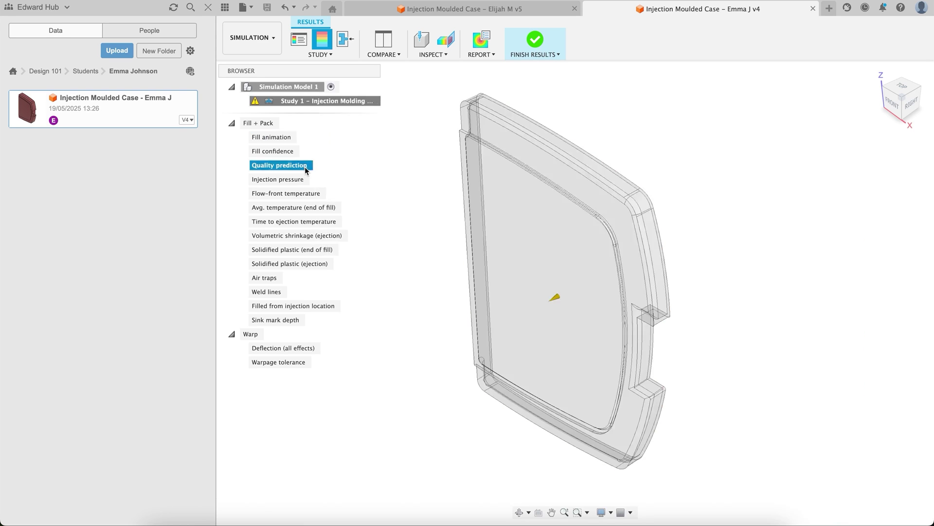
left_click(536, 41)
Post a comment with view snapshot about poor surface quality on aesthetic faces
left_click(248, 510)
left_click(227, 452)
type("Check your simulation results,")
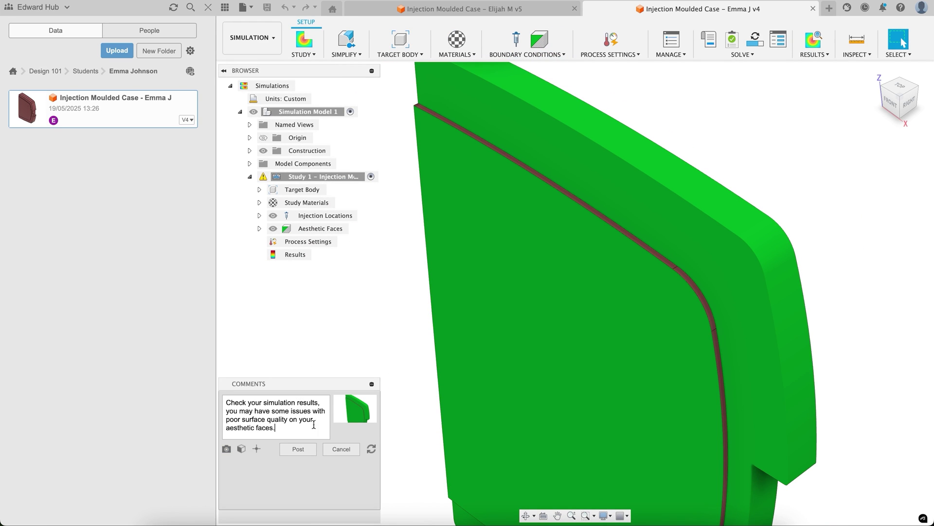
left_click(298, 449)
left_click(371, 384)
Open another student's case, play its animation, and draft 'I like the animation, but consider keeping the case visible'
left_click(86, 72)
left_click(93, 238)
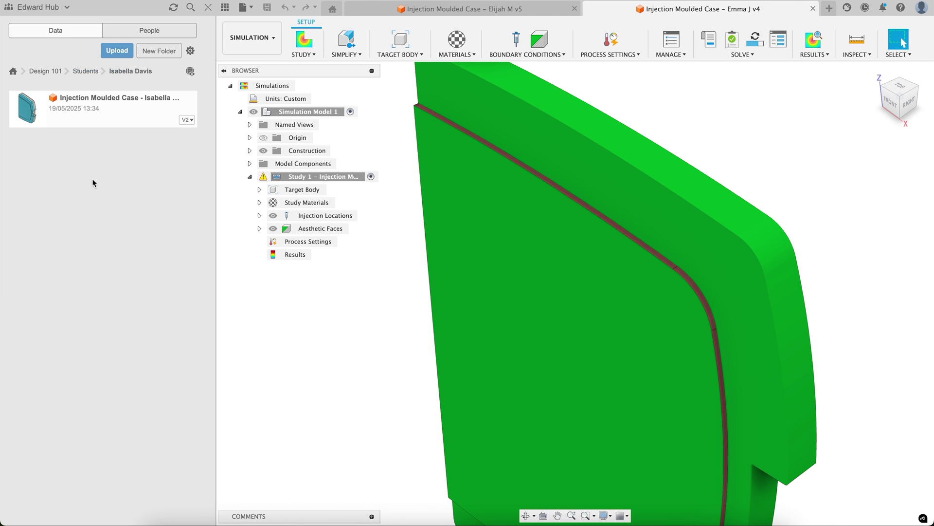
left_click(558, 518)
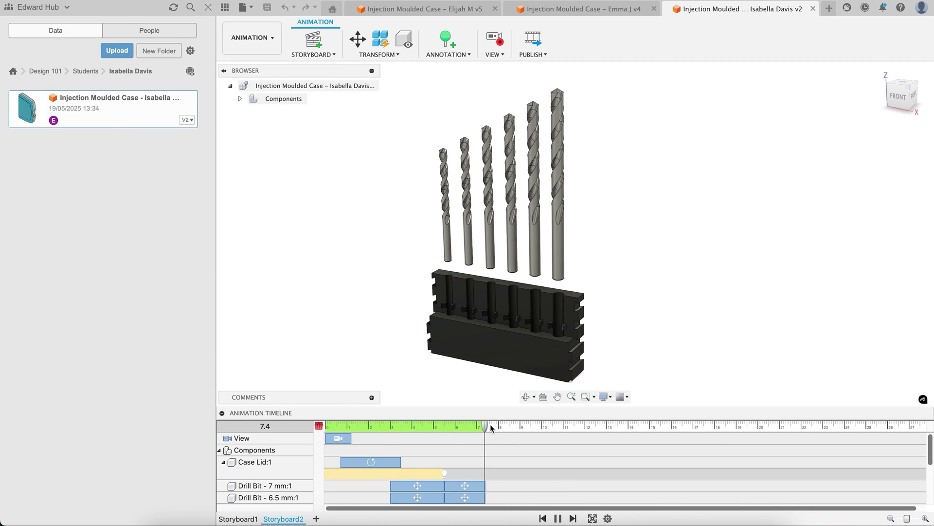
left_click(416, 426)
left_click(371, 398)
type("I like the animation, but consid")
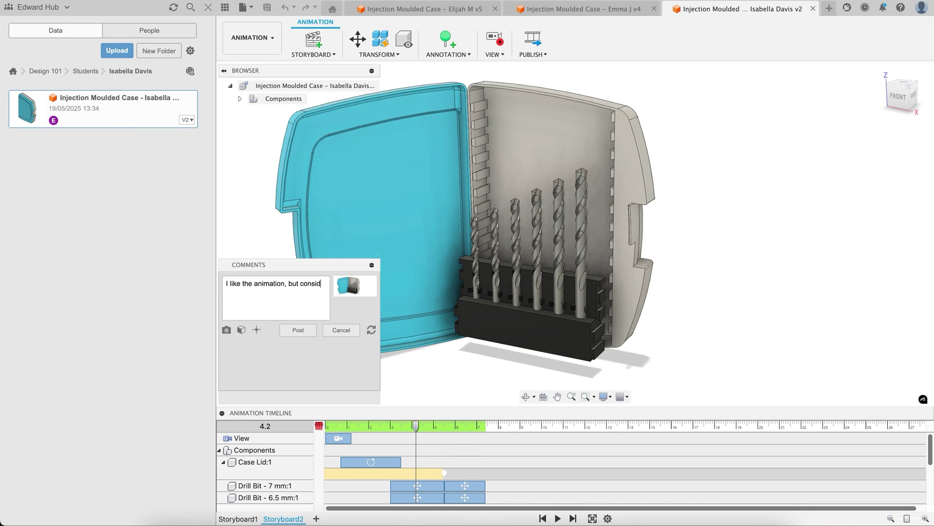
type("er keeping the case visab")
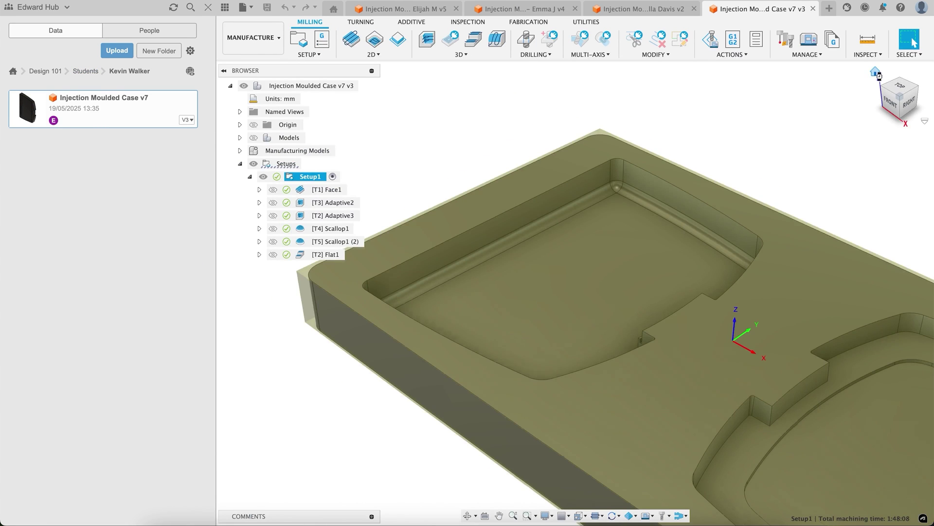
left_click(875, 72)
Simulate Setup1, zoom into the notch, and post a comment about material left at the tight radius
right_click(309, 176)
left_click(368, 108)
left_click(575, 461)
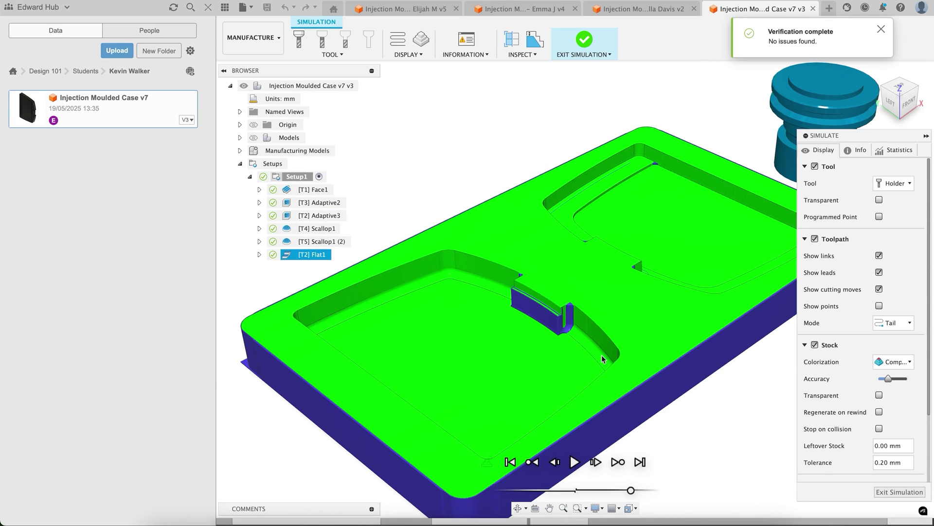
scroll(558, 326, "up", 10)
left_click(372, 508)
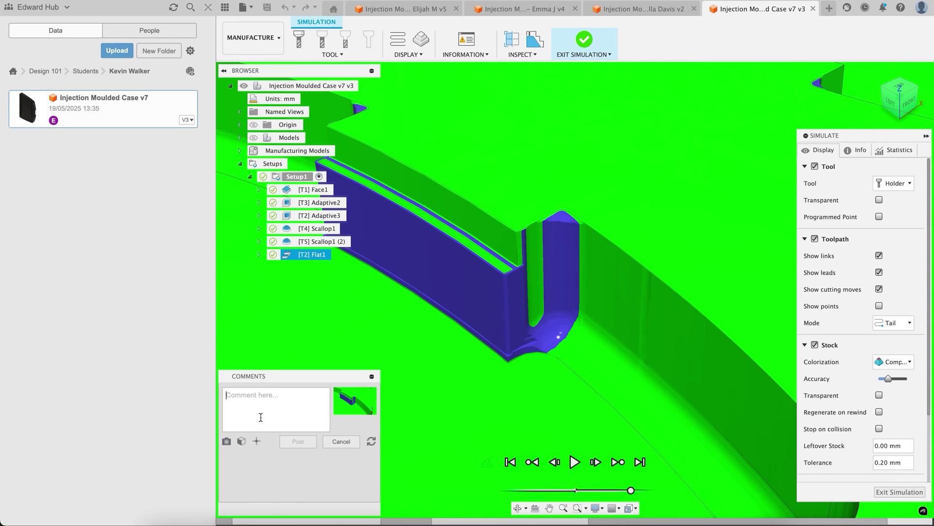
type("till material left.")
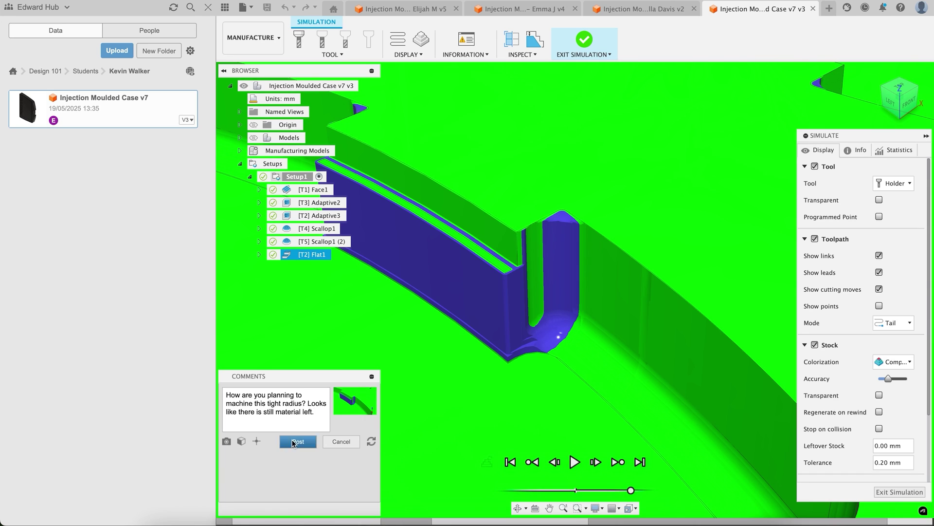
left_click(298, 441)
Exit the simulation and add a feeds-and-speeds note to the Adaptive2 toolpath
left_click(584, 39)
left_click(342, 204)
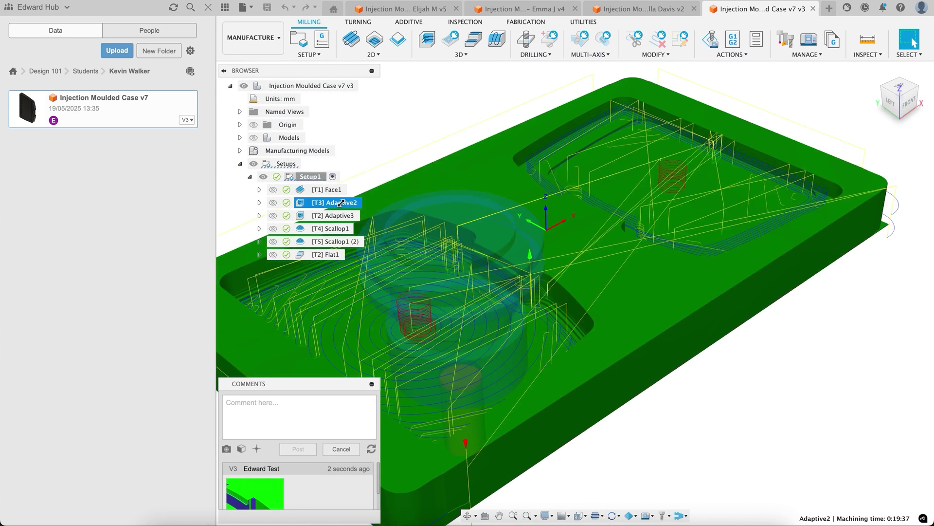
right_click(342, 205)
left_click(375, 309)
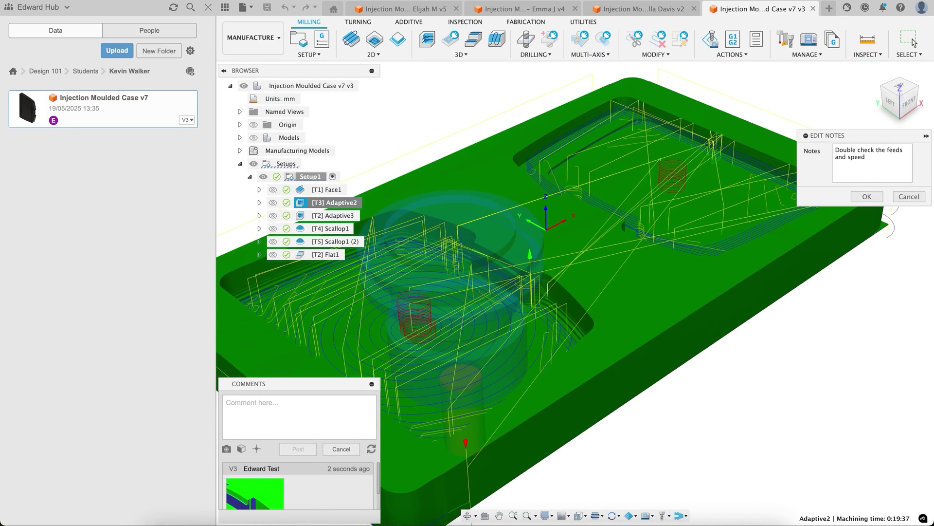
left_click(867, 196)
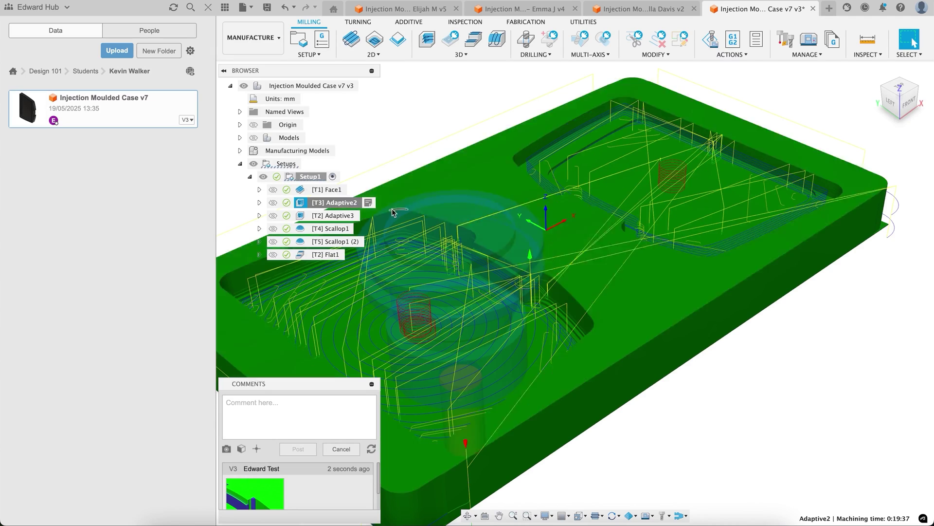
mouse_move(371, 204)
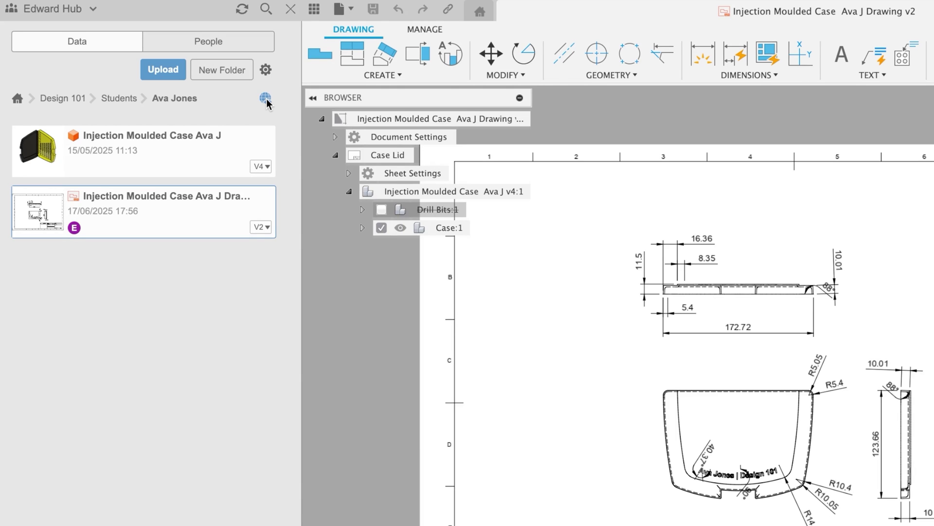
On the web, circle the edge notch with 'Perhaps a clip could go here to hold two sides together?' and save
left_click(265, 98)
left_click(312, 168)
left_click(475, 63)
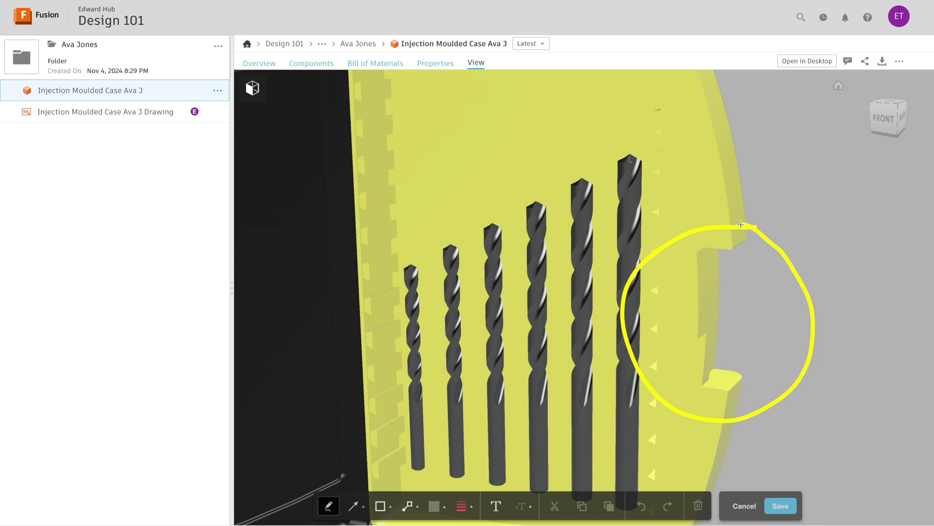
left_click(790, 197)
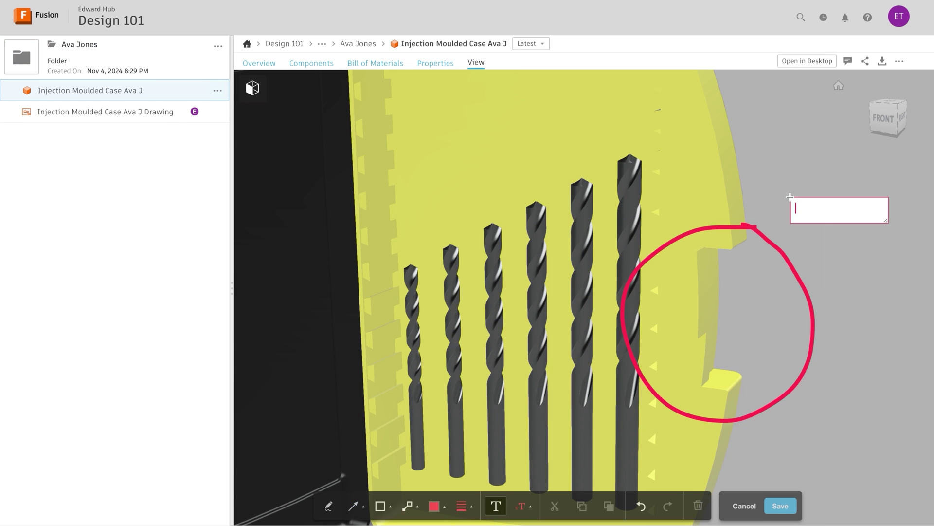
type("Perhaps a clip could go here to hold two sides together?")
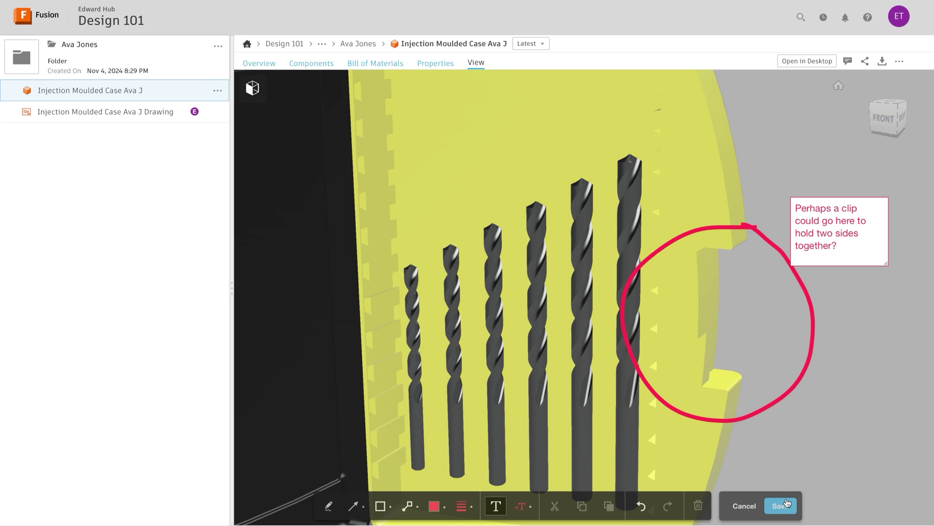
left_click(780, 506)
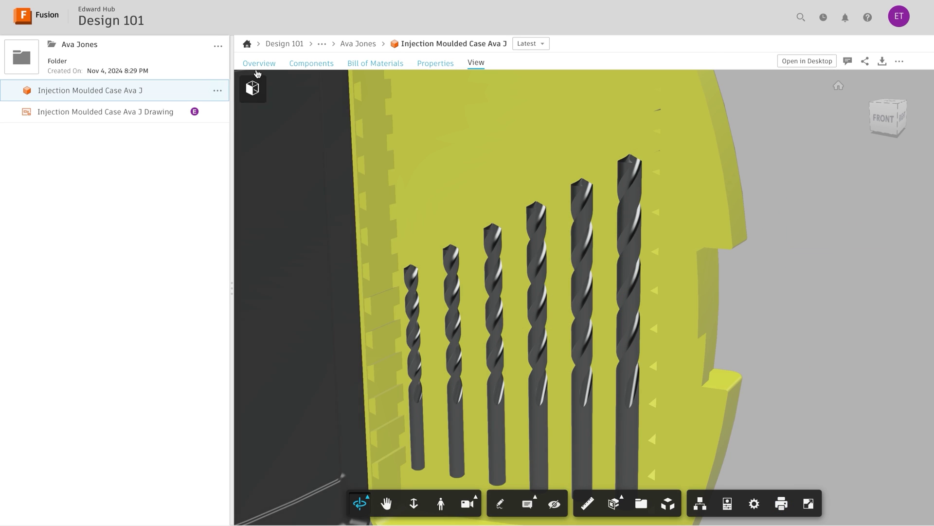
left_click(258, 67)
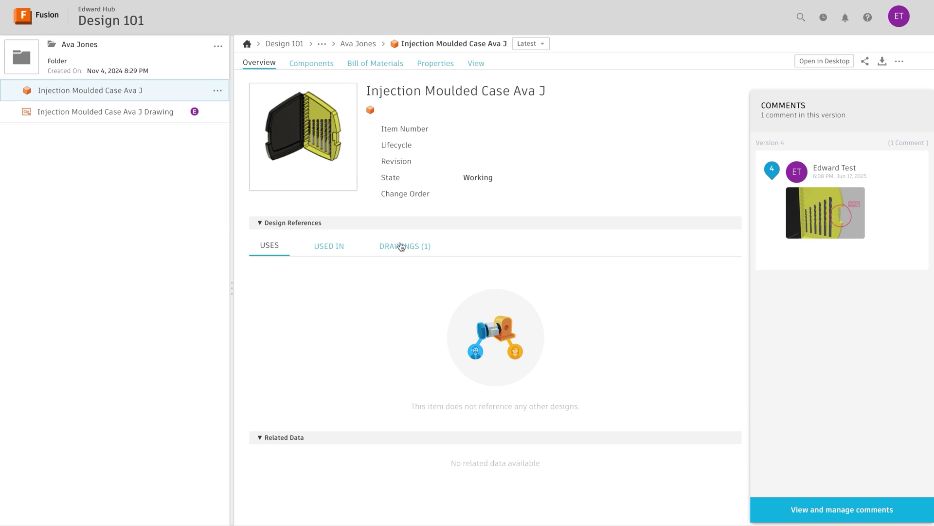
Open the case-lid drawing sheet from the design's Drawings list
left_click(400, 246)
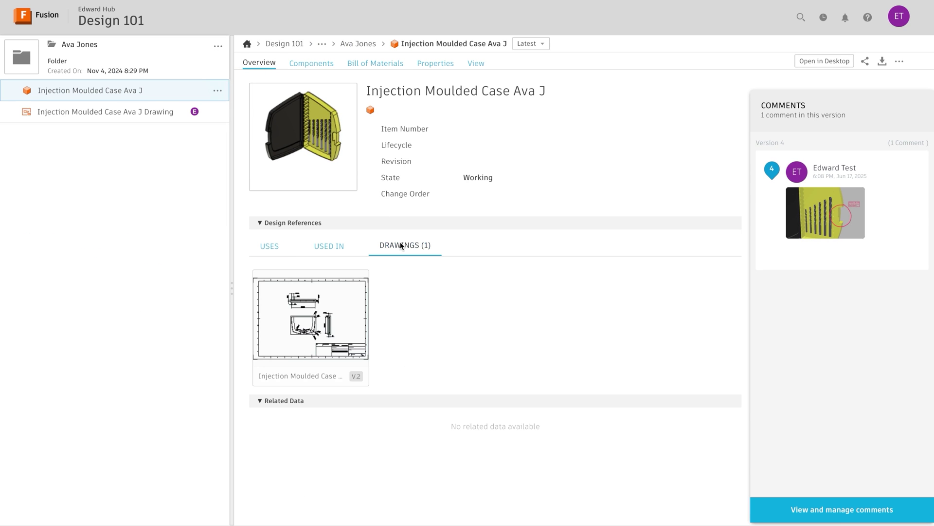
left_click(346, 300)
left_click(299, 63)
scroll(583, 297, "up", 3)
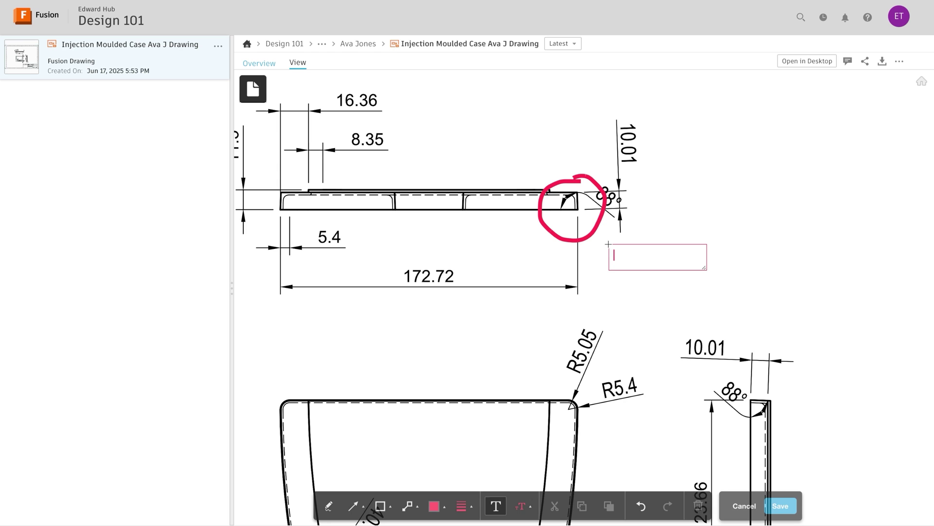
Add circled notes on unclear dimensions, suggesting a detailed view, save them, and view the overview
type("A detailed view may be more effec")
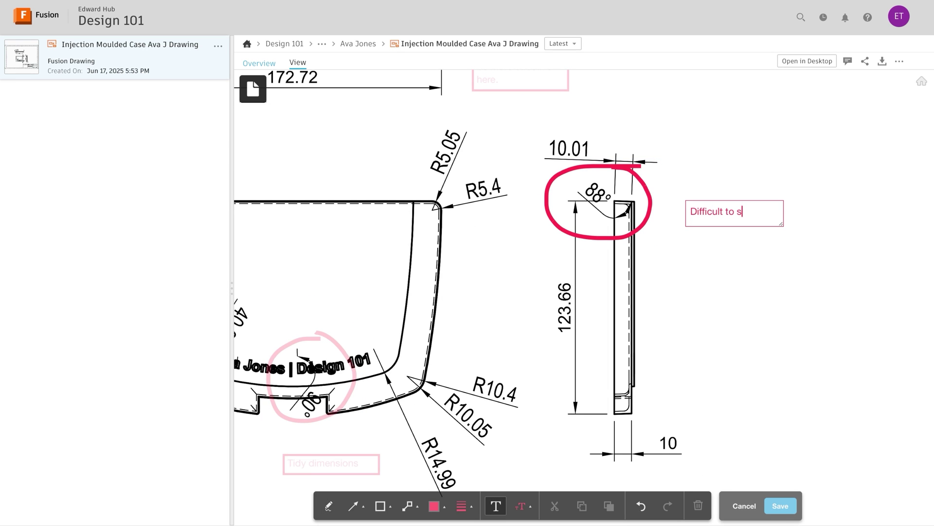
type("ee what this is defining?")
left_click(780, 506)
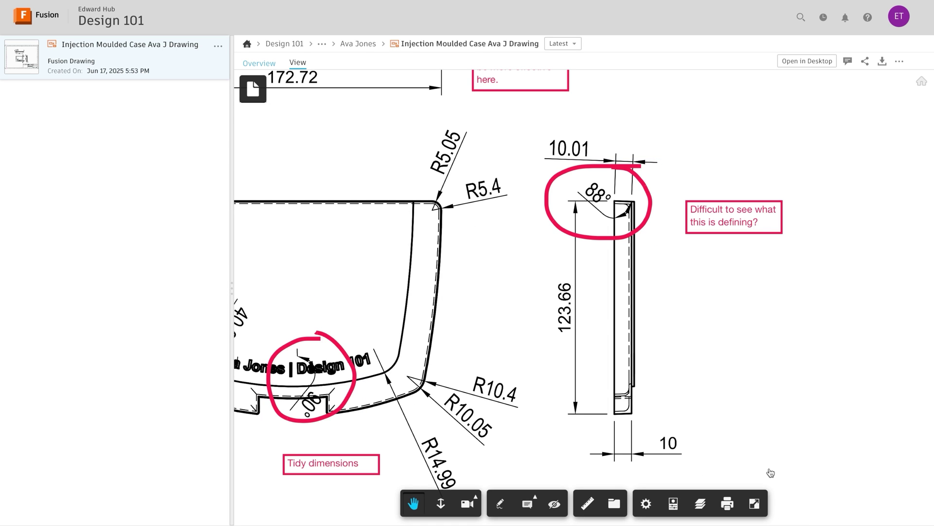
scroll(602, 306, "down", 5)
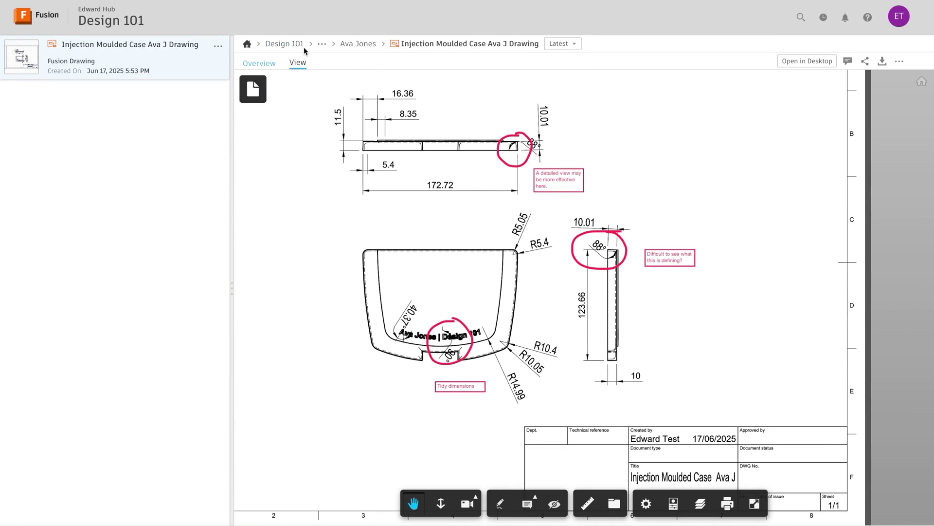
left_click(262, 64)
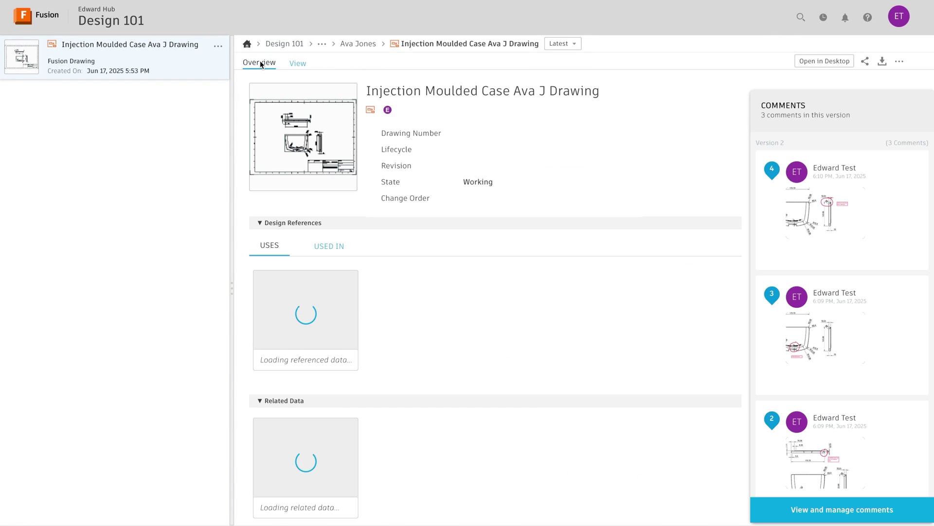